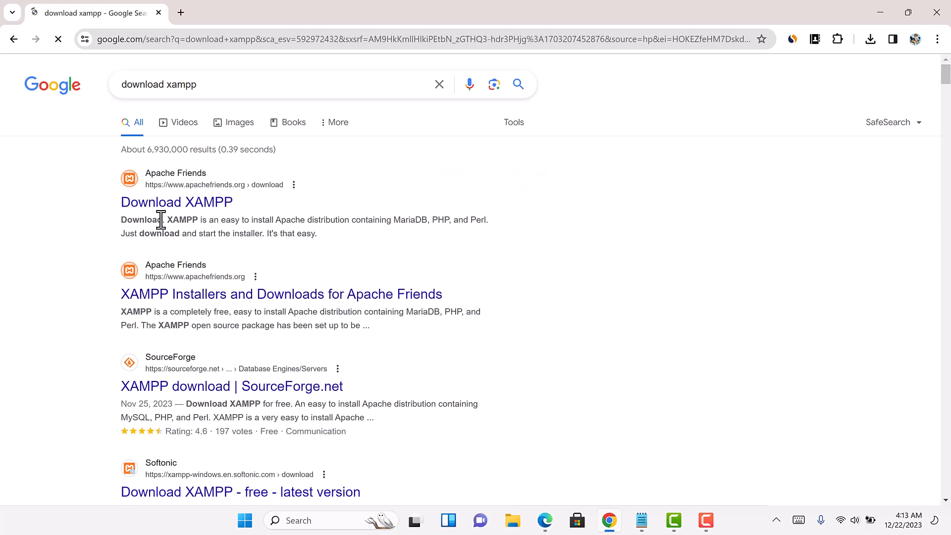
# Download the 64-bit XAMPP 8.1.25 / PHP 8.1.25 installer for Windows from Apache Friends and check its download progress
pyautogui.click(181, 204)
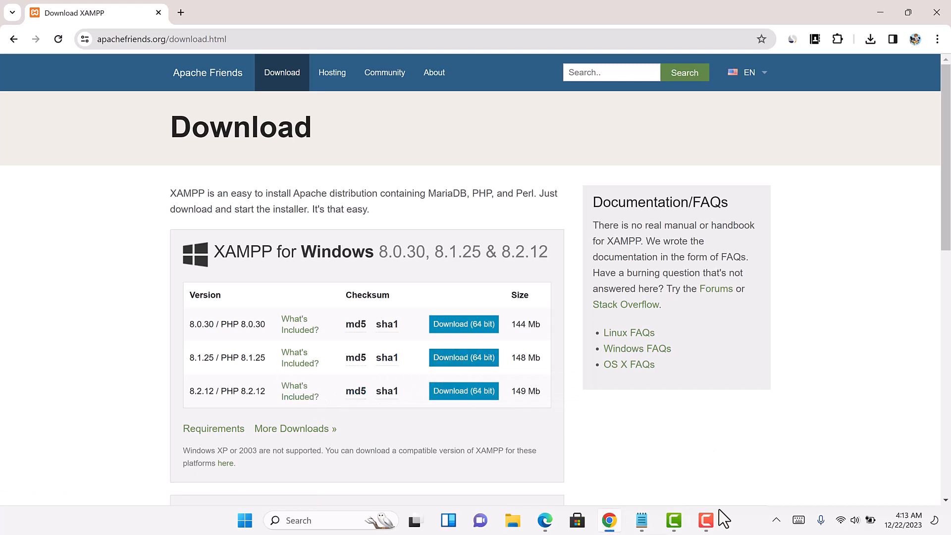
pyautogui.click(453, 360)
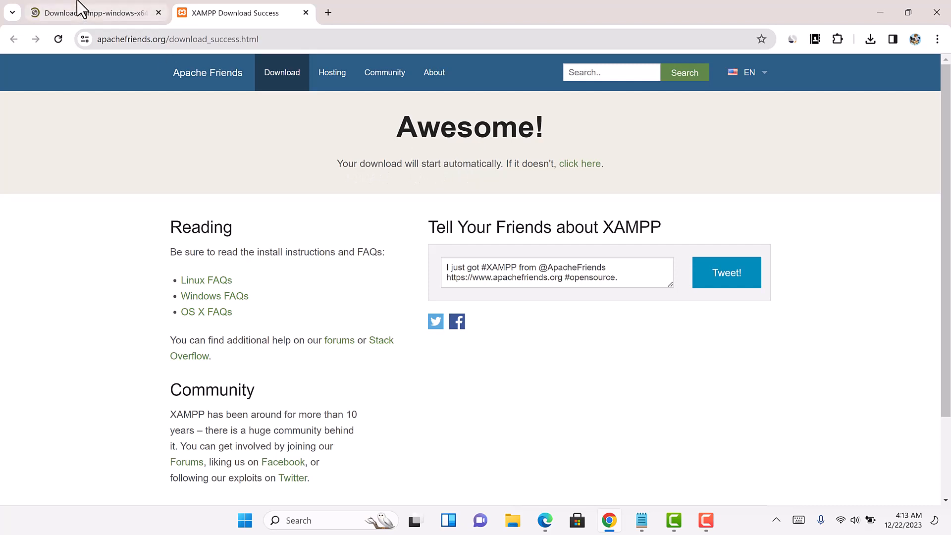
pyautogui.click(102, 15)
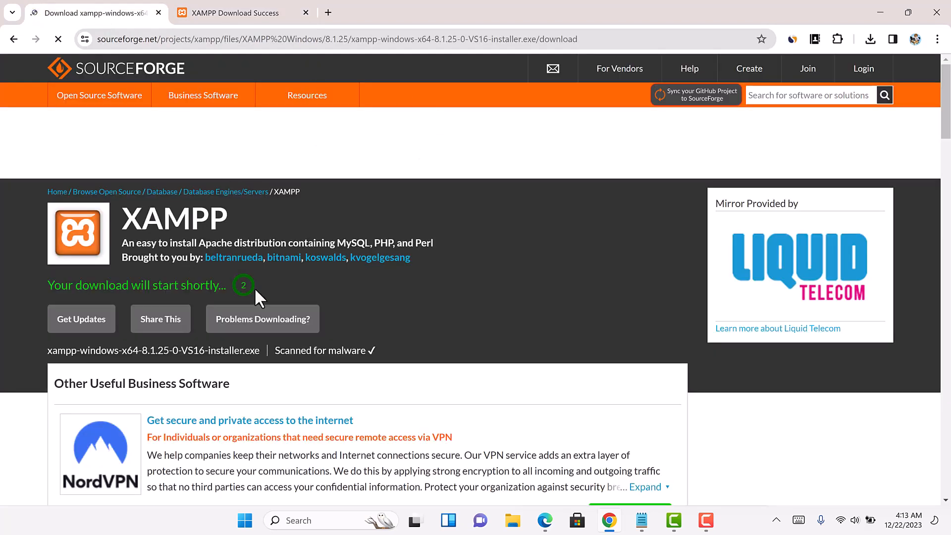
pyautogui.click(870, 40)
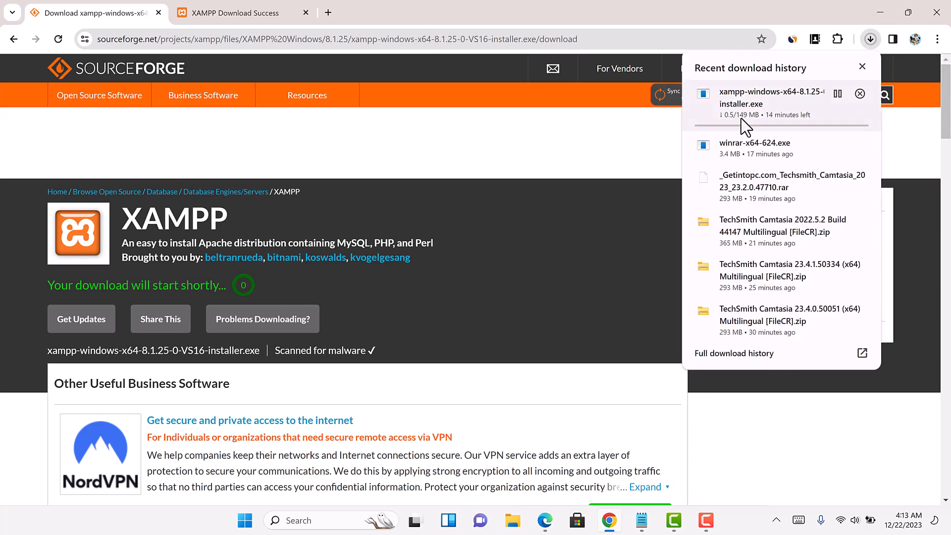
pyautogui.click(545, 152)
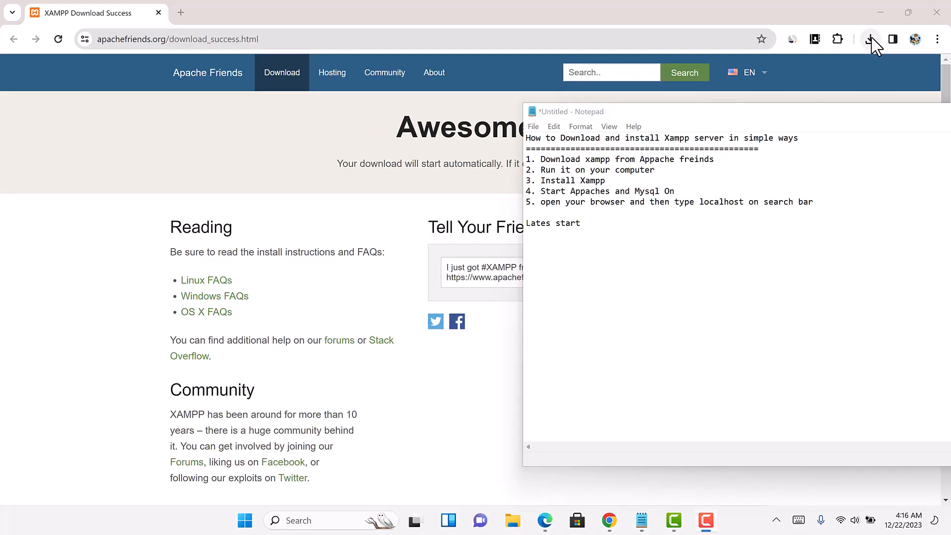
# Launch the downloaded xampp-windows-x64-8.1.25-0-VS16-installer.exe and minimize the browser windows
pyautogui.click(869, 39)
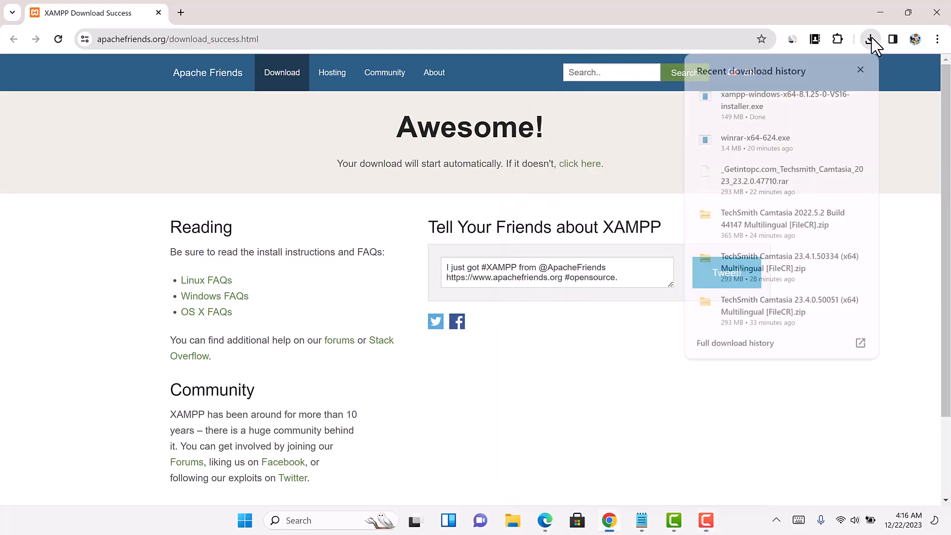
pyautogui.click(768, 102)
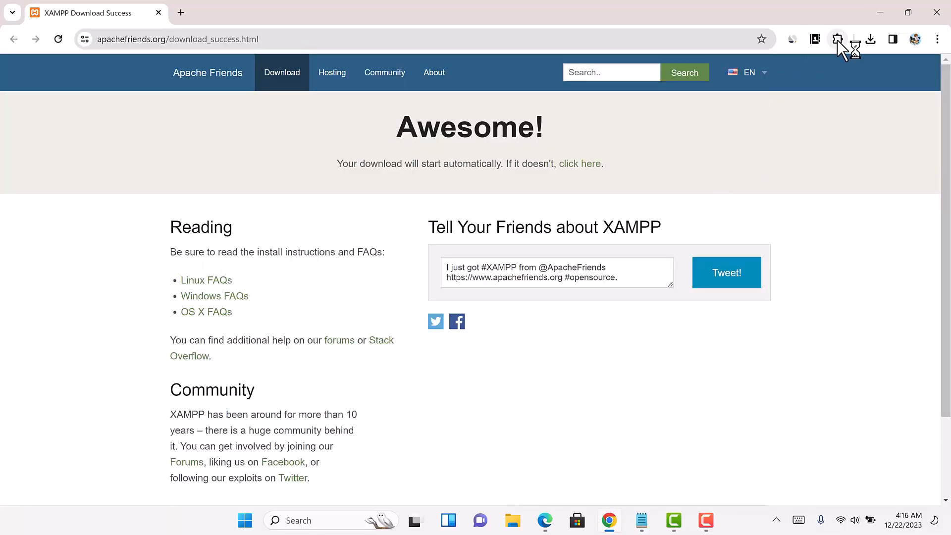
pyautogui.click(877, 14)
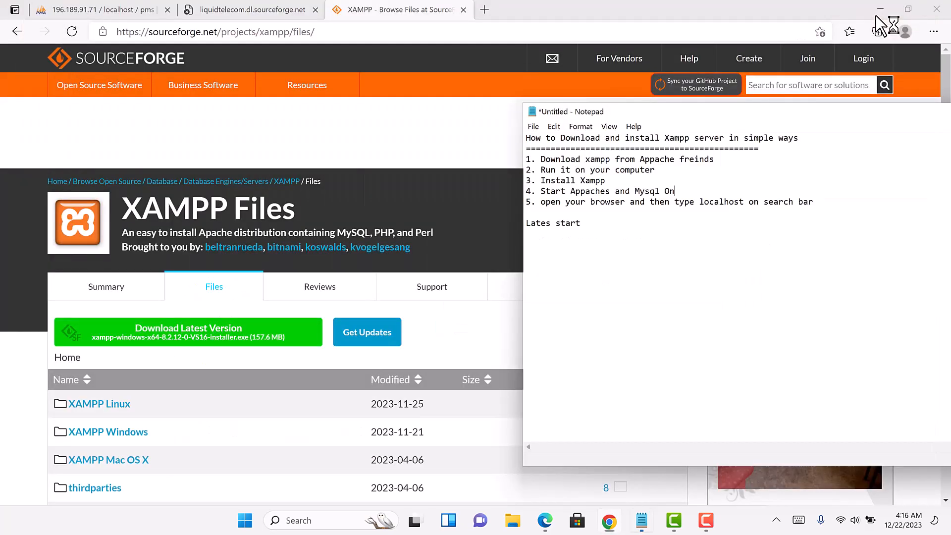
pyautogui.click(878, 10)
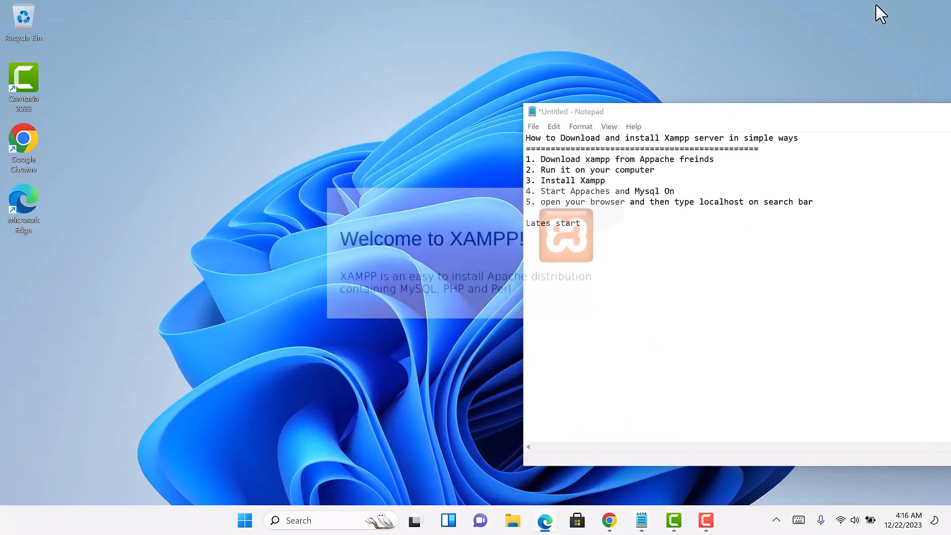
# Acknowledge the User Account Control warning and proceed through the XAMPP setup with all default components selected
pyautogui.click(695, 193)
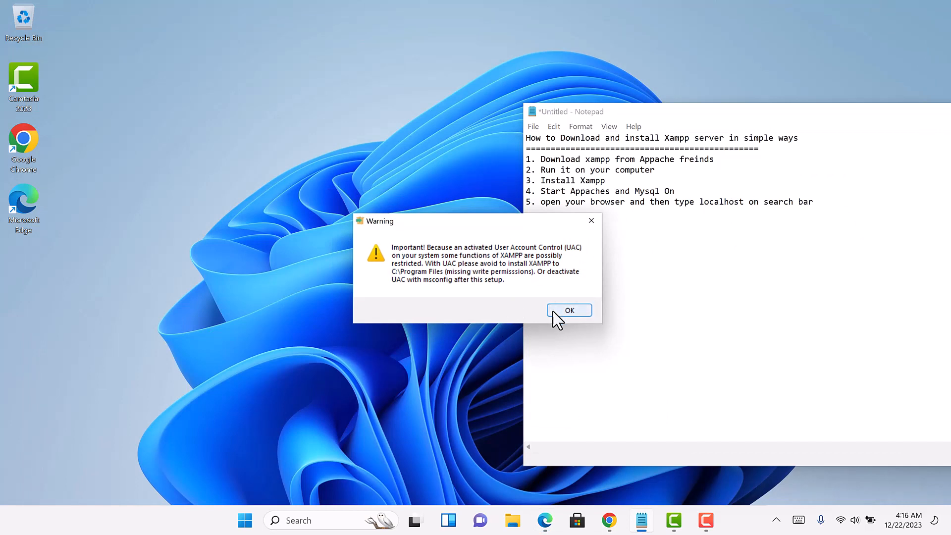
pyautogui.click(837, 200)
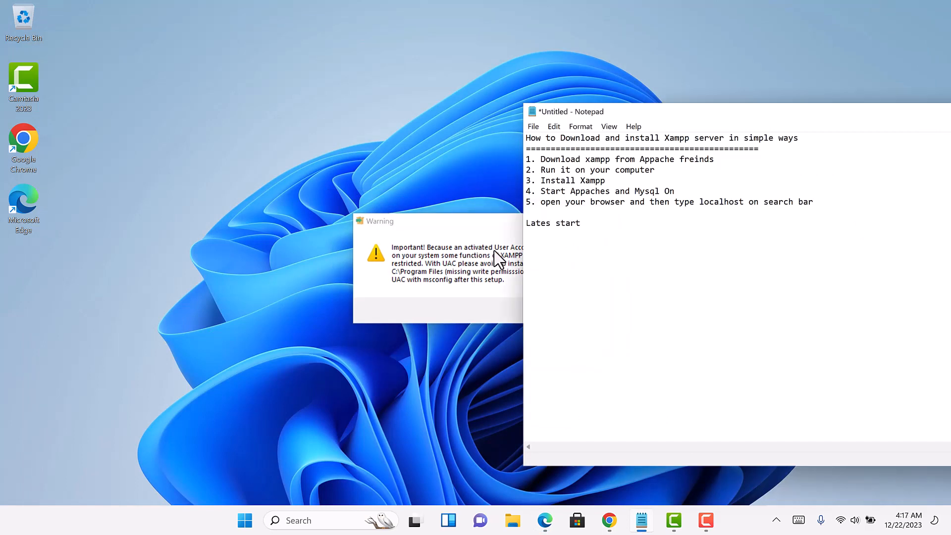
pyautogui.click(425, 264)
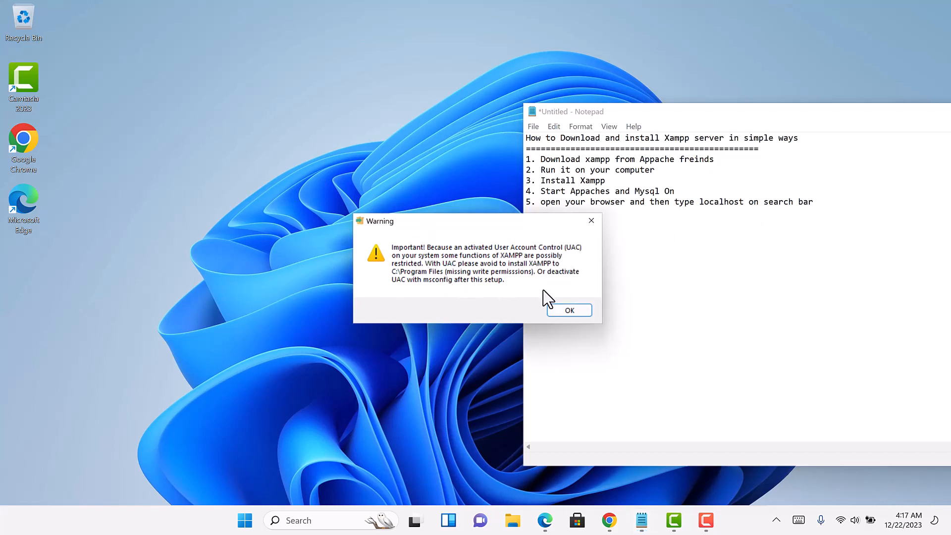
pyautogui.click(572, 311)
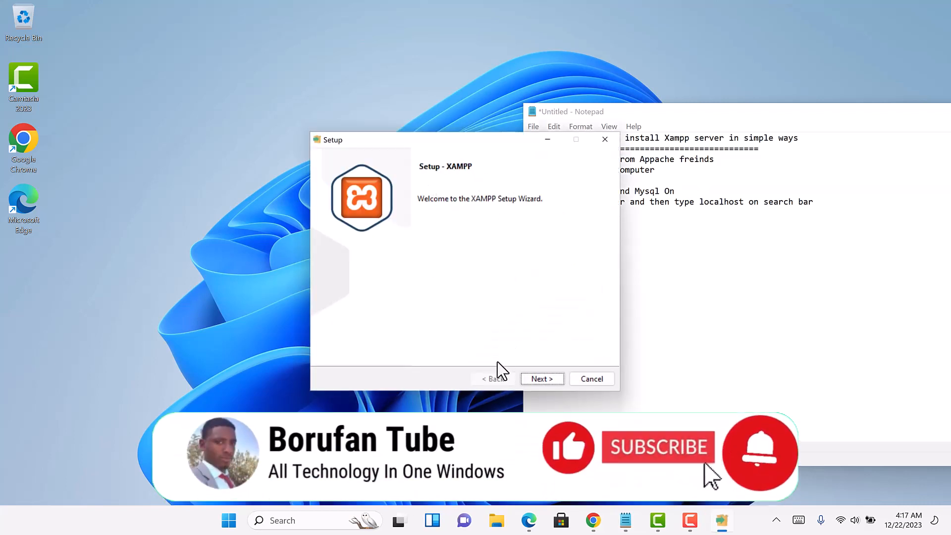
pyautogui.click(541, 378)
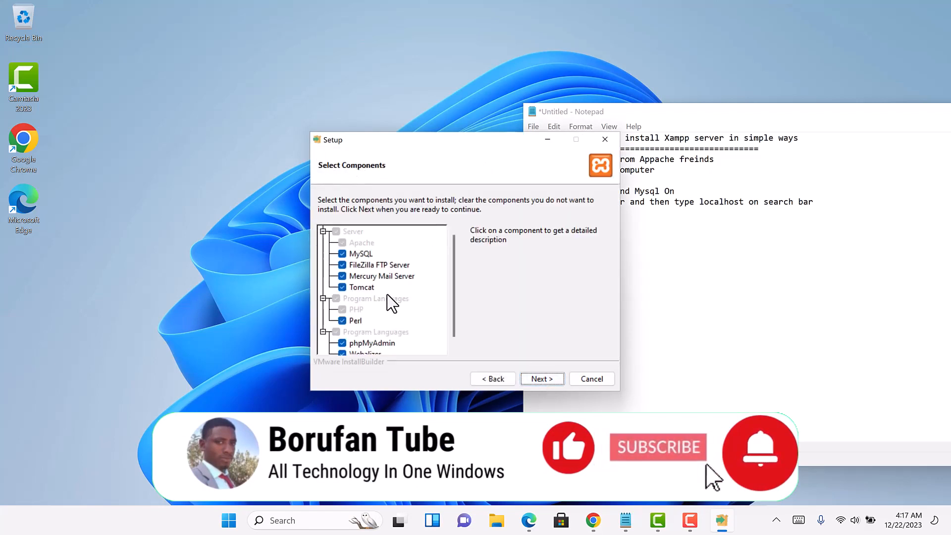
pyautogui.click(538, 378)
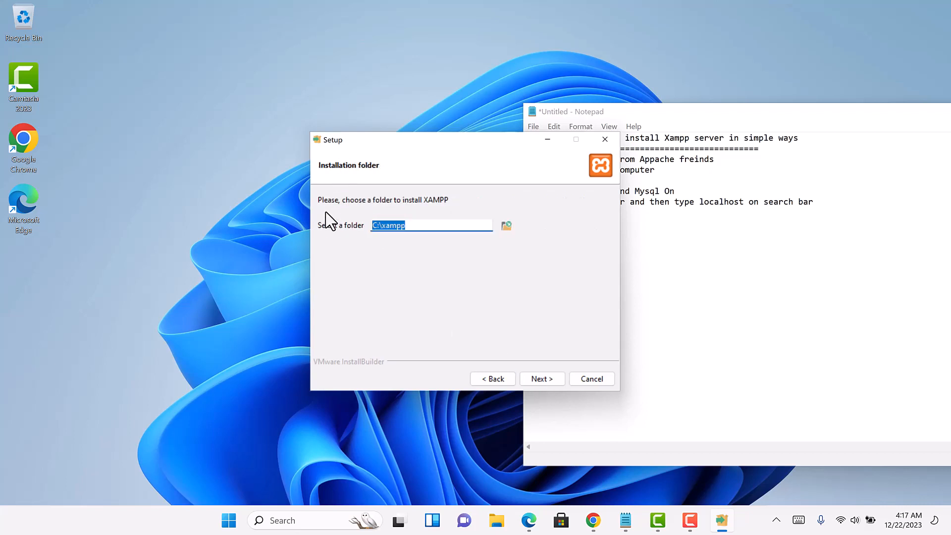
# Browse Local Disk (C:) in File Explorer to check for an existing xampp folder
pyautogui.click(498, 521)
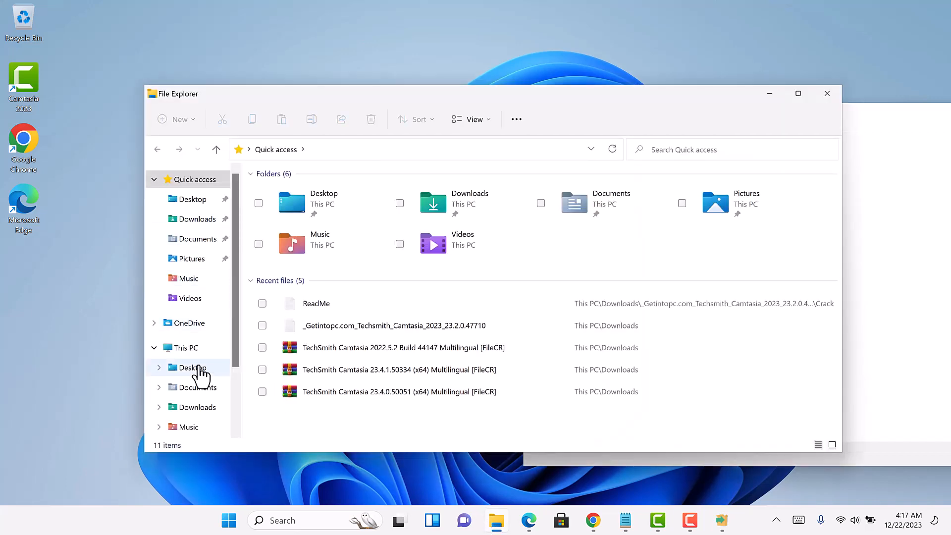
pyautogui.click(183, 349)
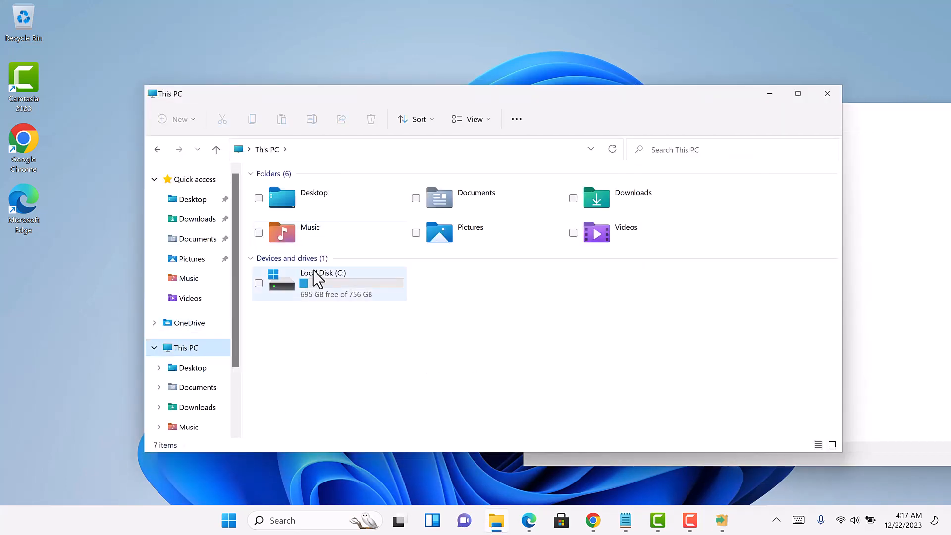
pyautogui.doubleClick(314, 280)
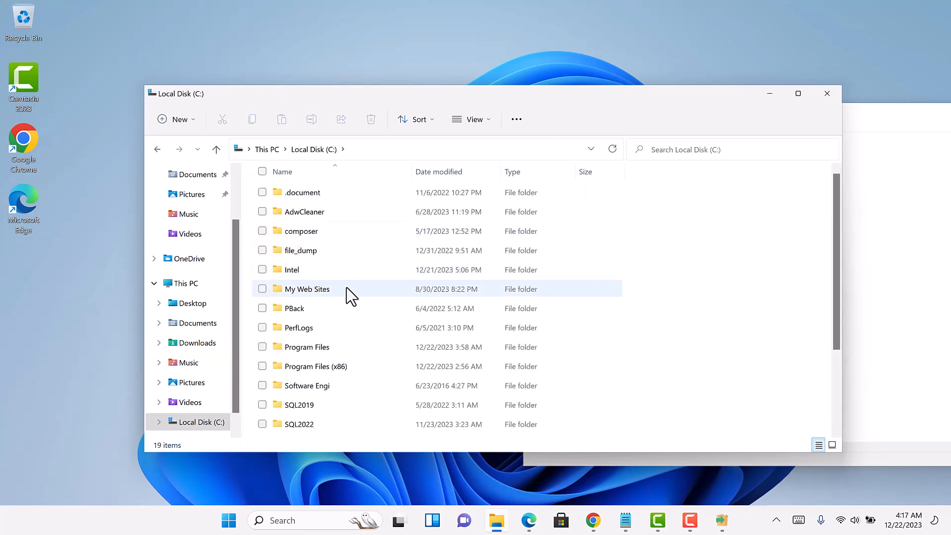
pyautogui.scroll(-2, 287, 391)
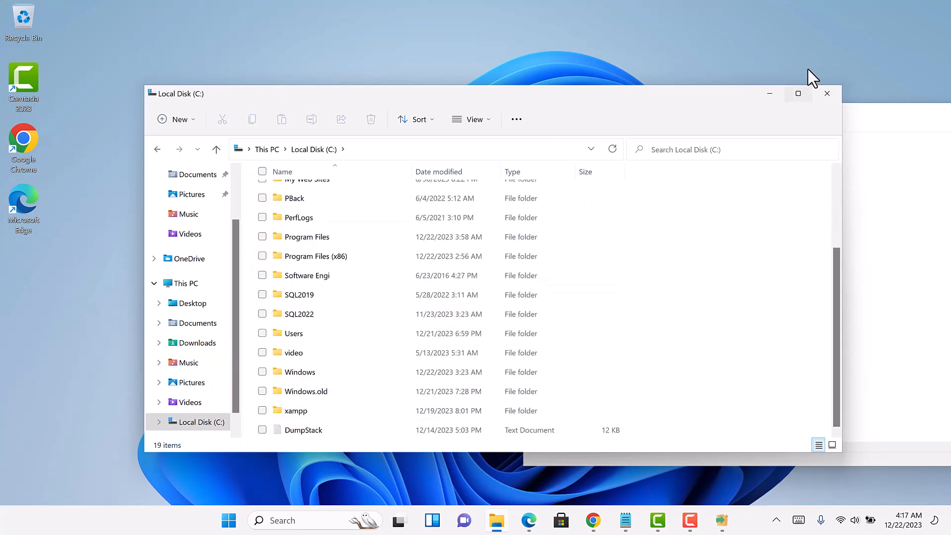
pyautogui.click(769, 93)
# Accept C:\xampp as the XAMPP installation folder
pyautogui.click(537, 380)
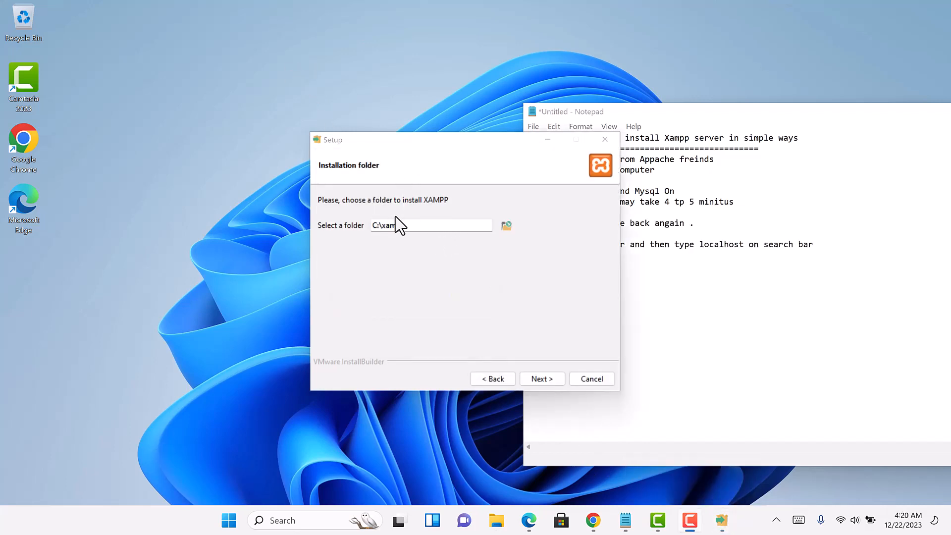
pyautogui.click(396, 217)
pyautogui.click(541, 379)
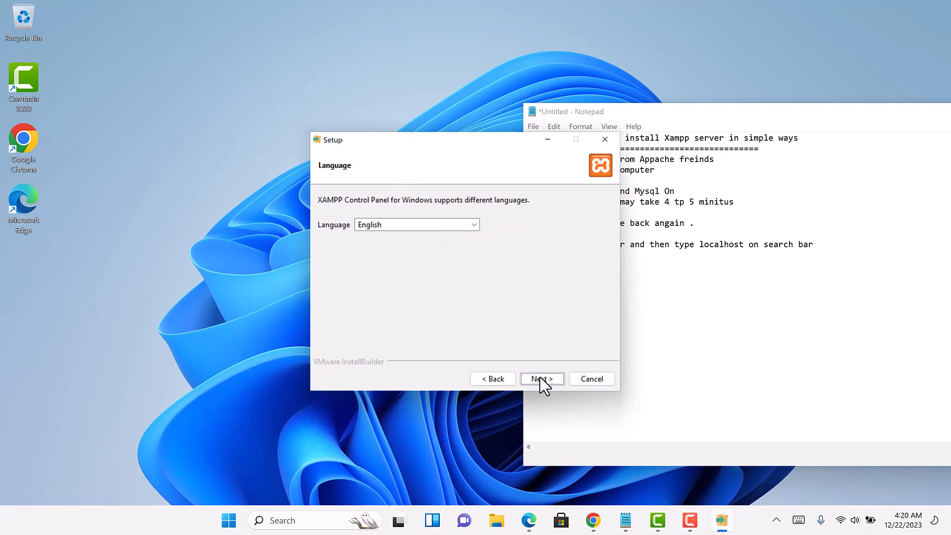
# Choose English as the XAMPP Control Panel language and start the installation
pyautogui.click(402, 225)
pyautogui.click(385, 235)
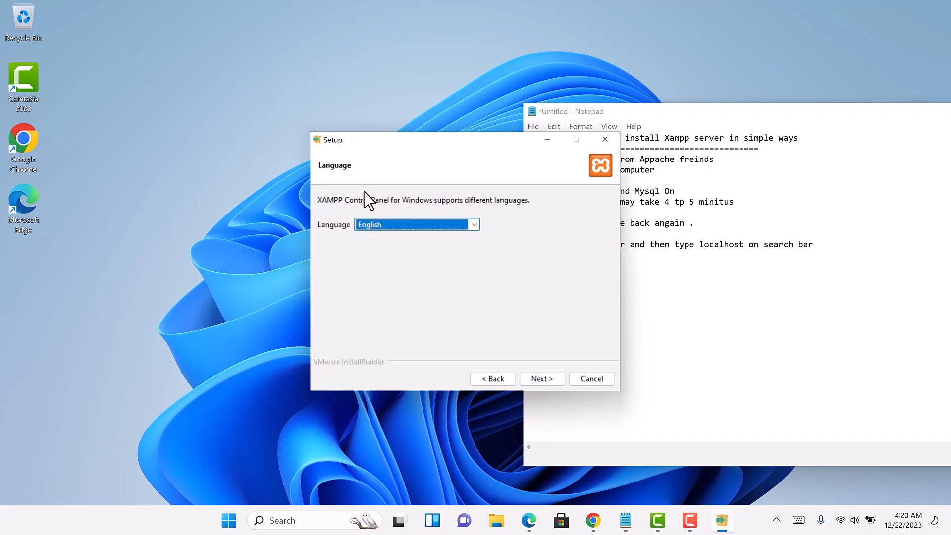
pyautogui.click(540, 379)
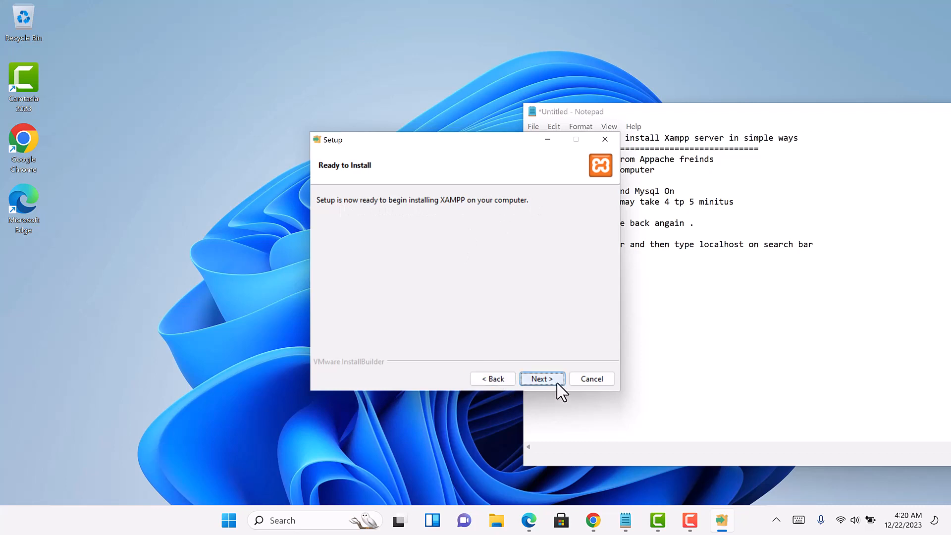
pyautogui.click(542, 380)
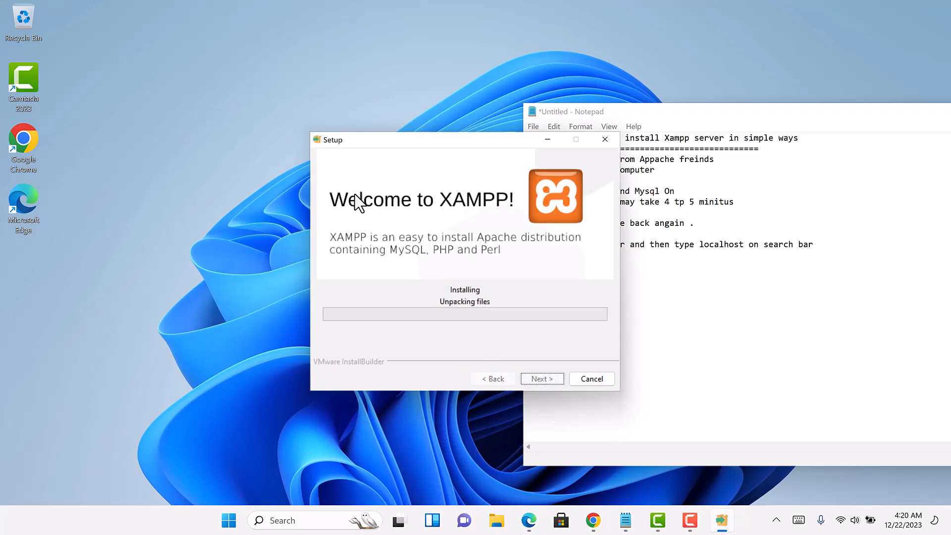
# Highlight the Notepad lines about the installation time and the pause for reading
pyautogui.click(690, 222)
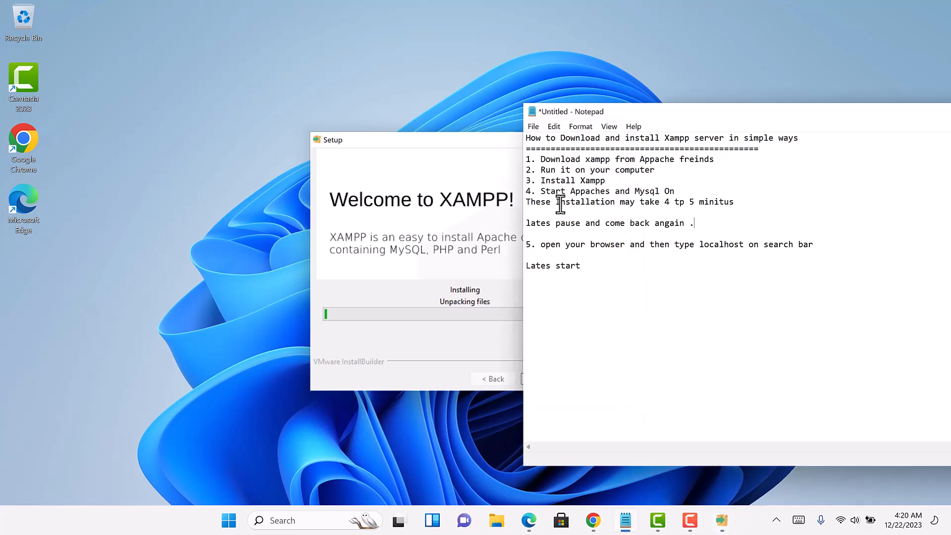
pyautogui.moveTo(525, 202); pyautogui.dragTo(693, 225)
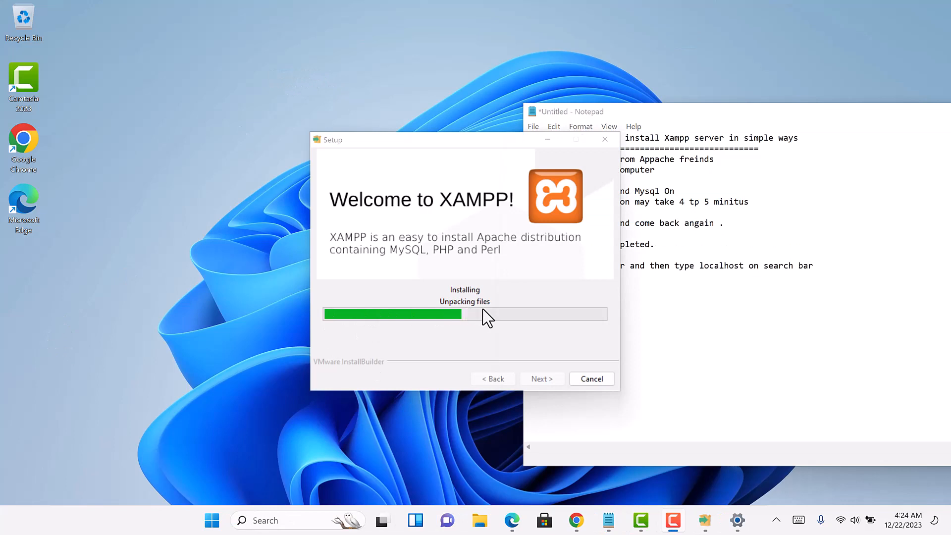
# Add the line "Installing ......" below "Installation is Completed." in the Notepad notes
pyautogui.click(663, 244)
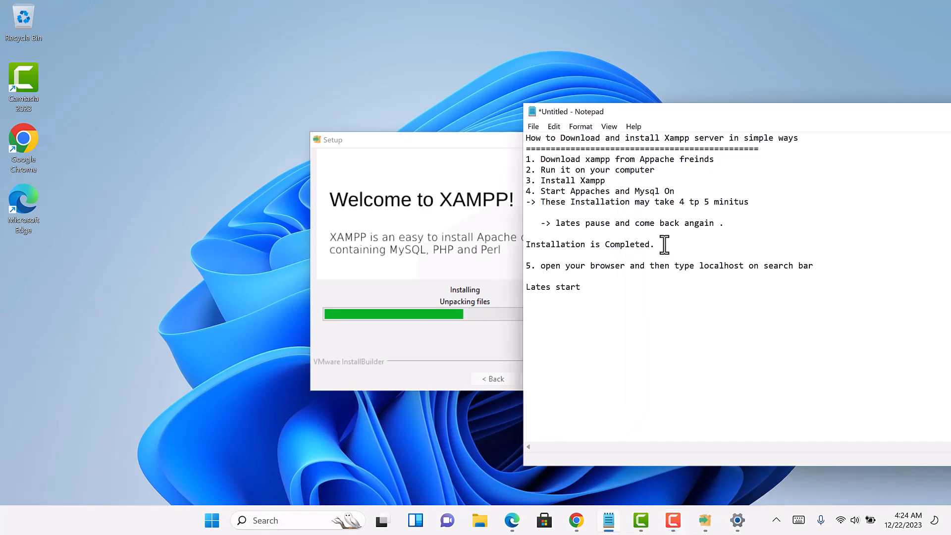
pyautogui.press('Return')
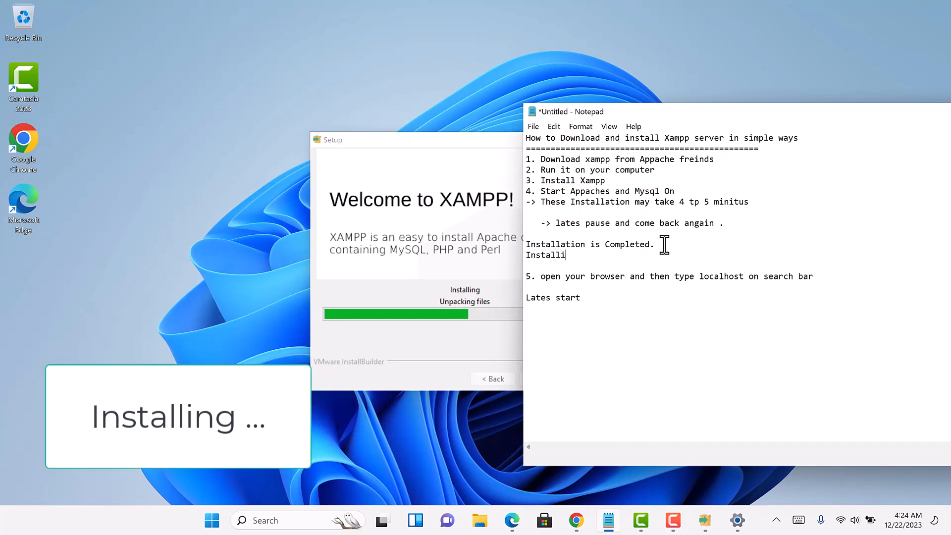
pyautogui.write('Installing ......')
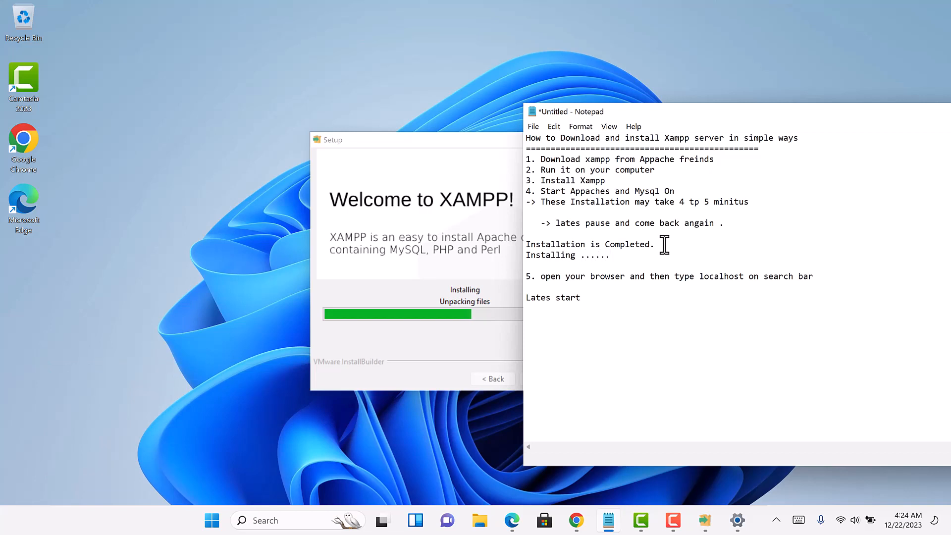
pyautogui.press('Return')
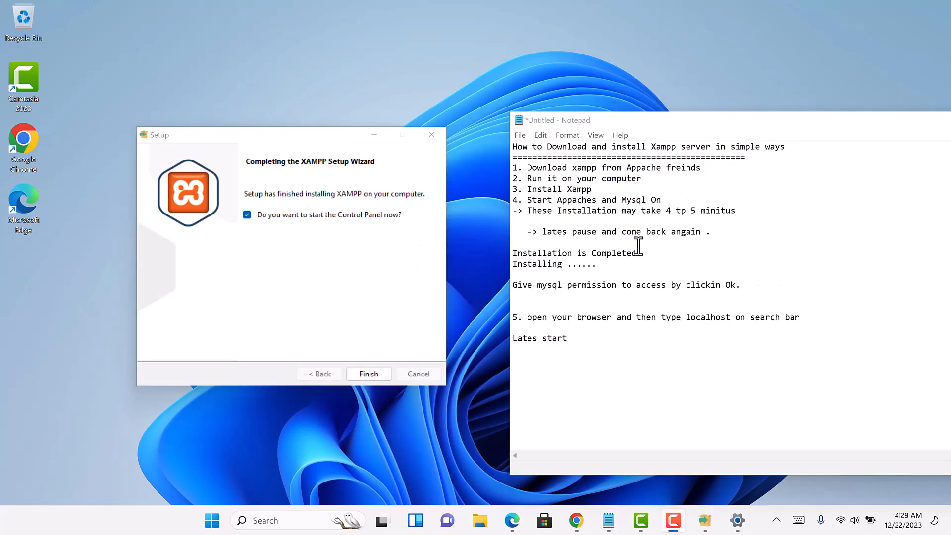
# Move the "Installing ......" line directly below "lates pause and come back angain ." in the Notepad notes
pyautogui.moveTo(601, 262); pyautogui.dragTo(435, 261)
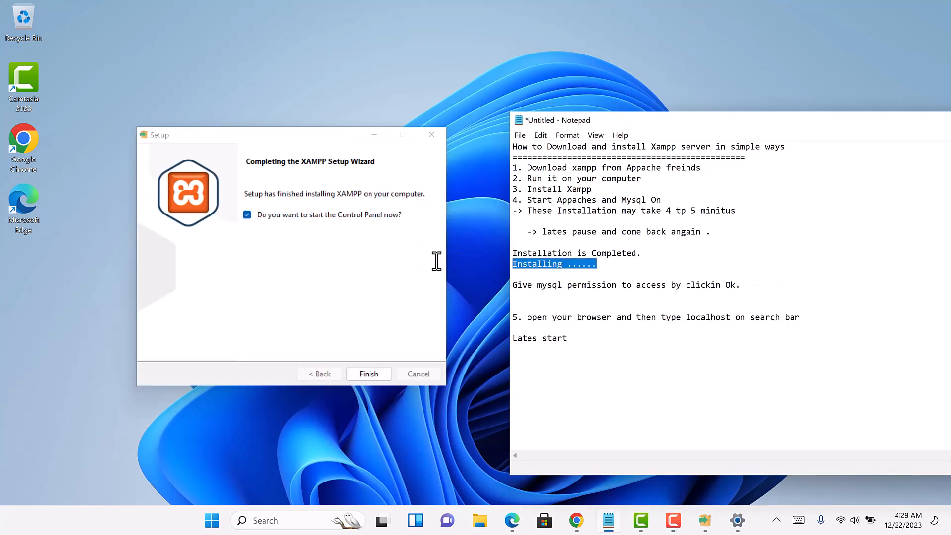
pyautogui.press('BackSpace')
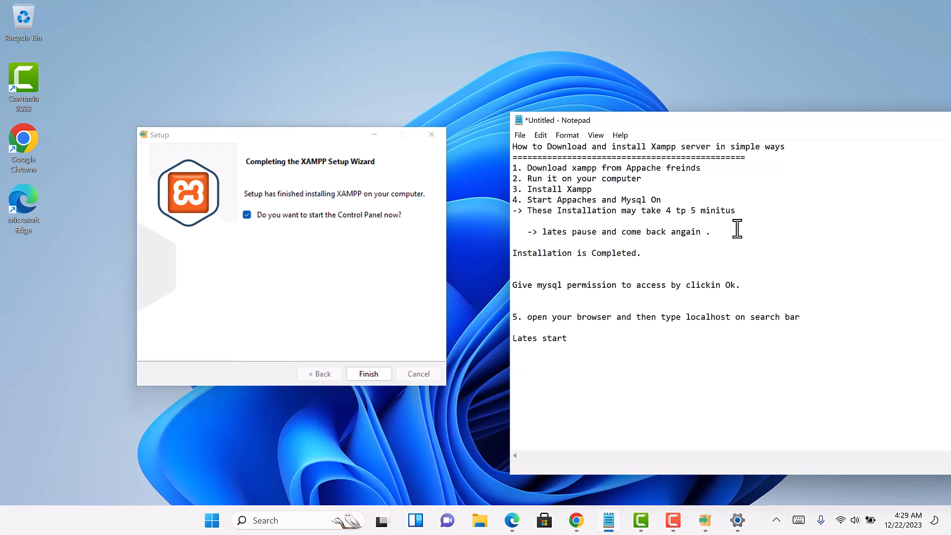
pyautogui.press('Return')
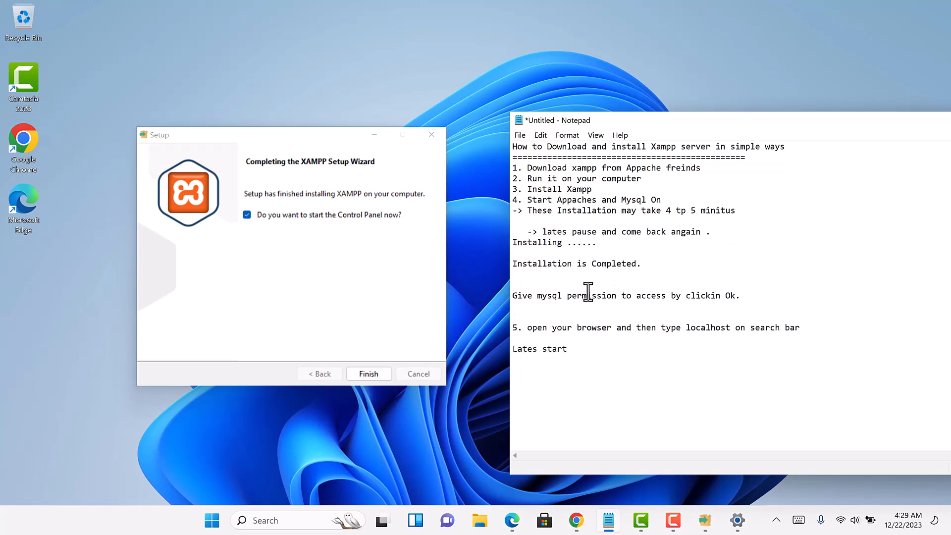
# Finish the XAMPP setup wizard with the option to start the Control Panel enabled, and return to the Notepad notes
pyautogui.click(370, 374)
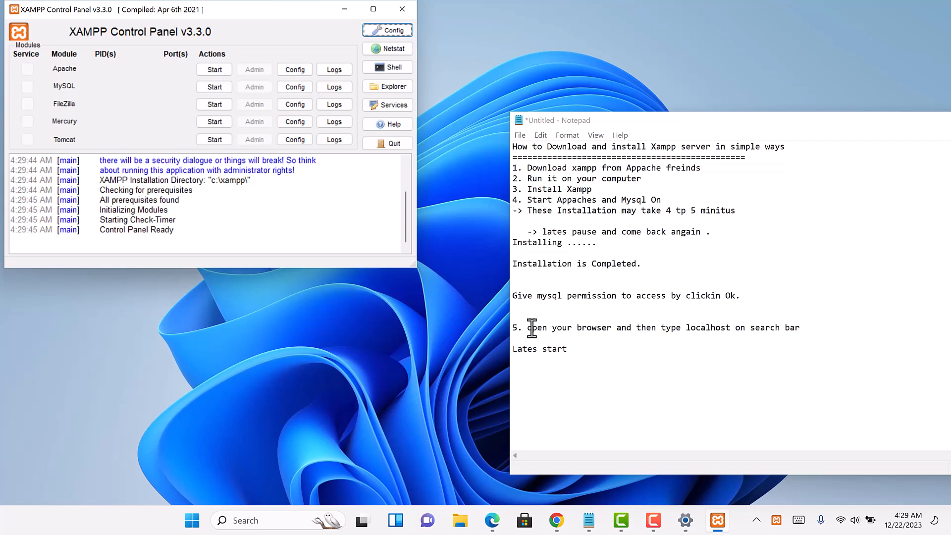
pyautogui.click(531, 328)
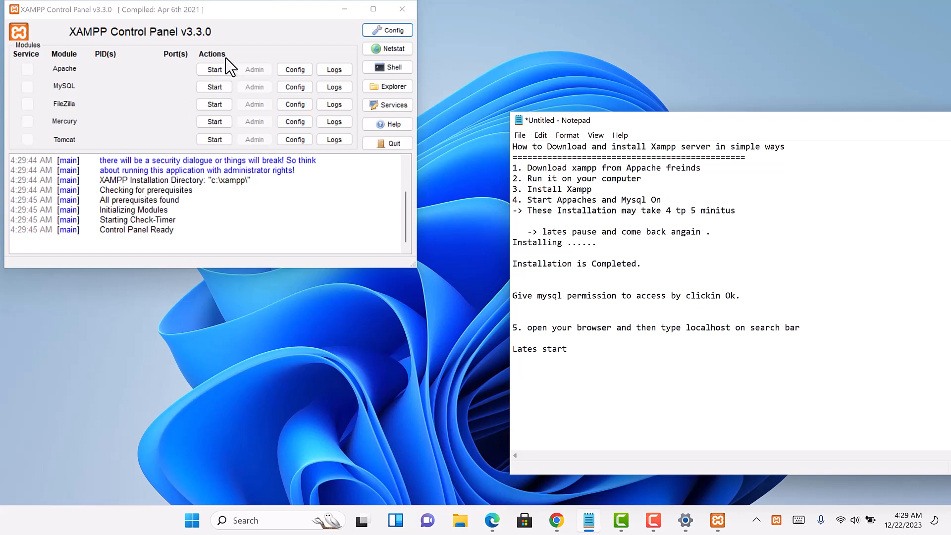
# Start the Apache and MySQL modules and allow mysqld access through Windows Defender Firewall on public networks
pyautogui.click(216, 70)
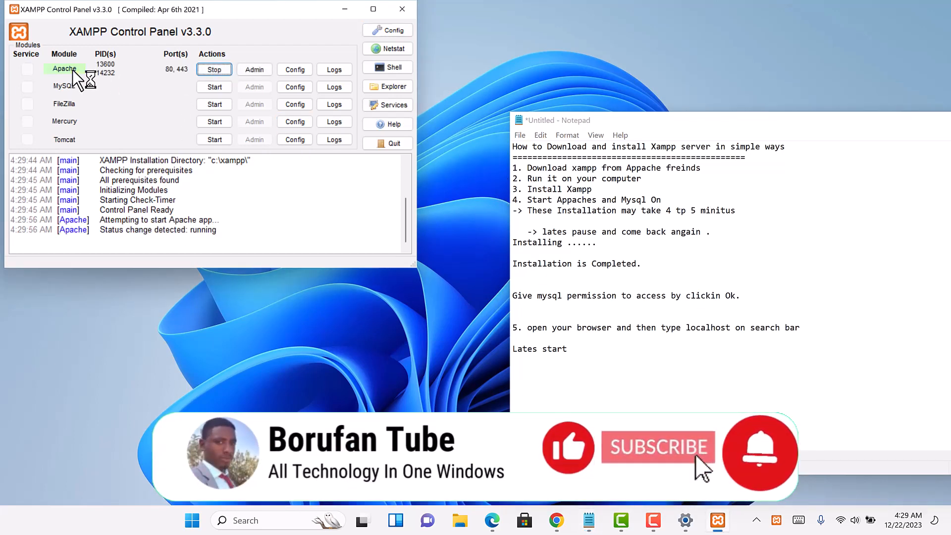
pyautogui.click(212, 87)
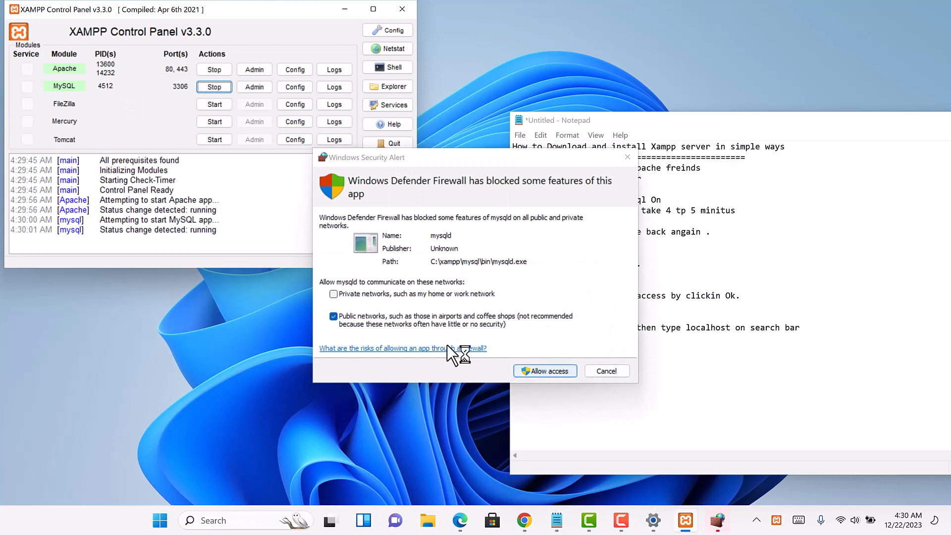
pyautogui.click(688, 263)
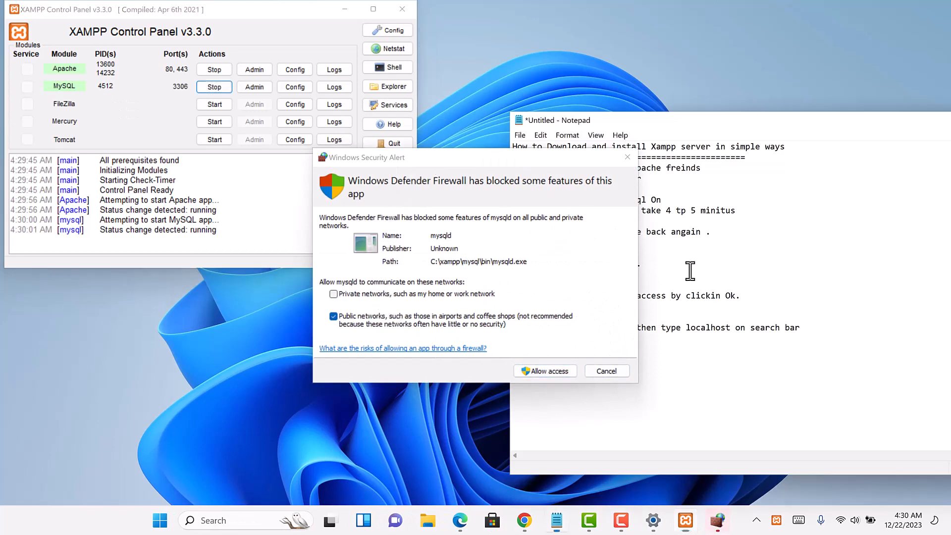
pyautogui.moveTo(645, 296); pyautogui.dragTo(755, 309)
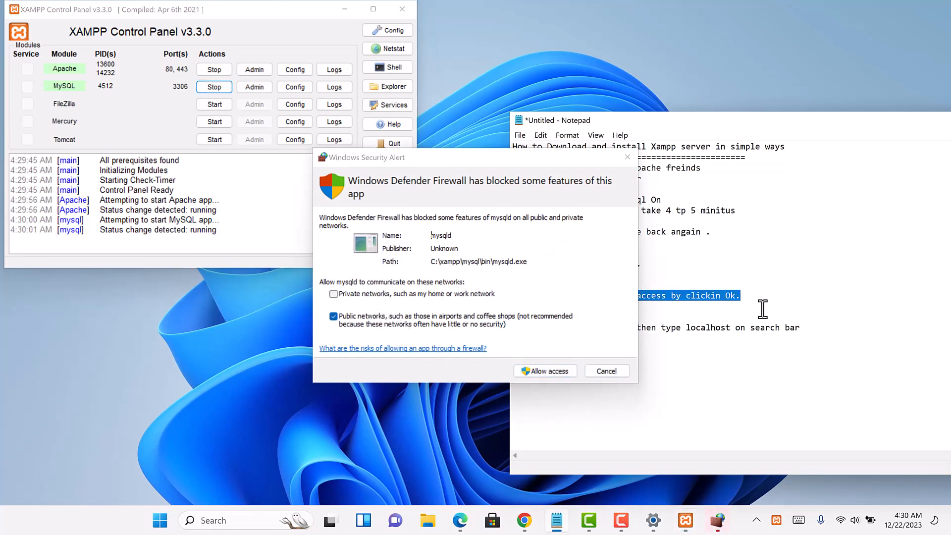
pyautogui.moveTo(420, 158); pyautogui.dragTo(288, 162)
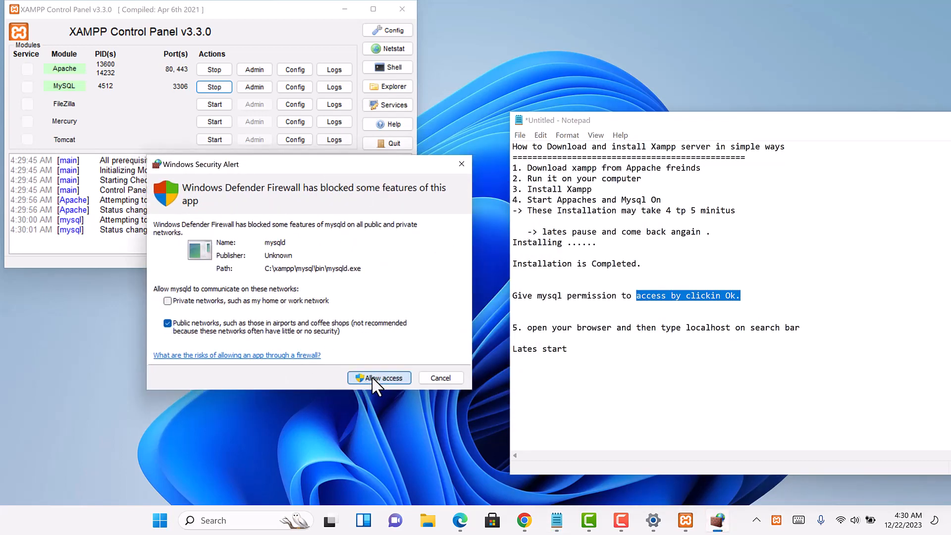
# Replace "Ok." with "Allow" in the Notepad line about MySQL permission and highlight "localhost" in the line for step 5
pyautogui.doubleClick(729, 295)
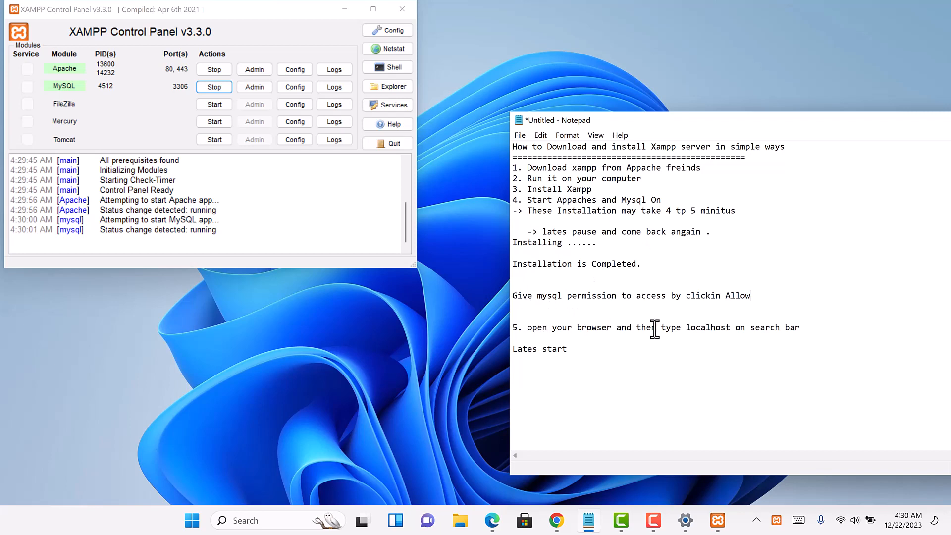
pyautogui.moveTo(708, 330); pyautogui.dragTo(741, 331)
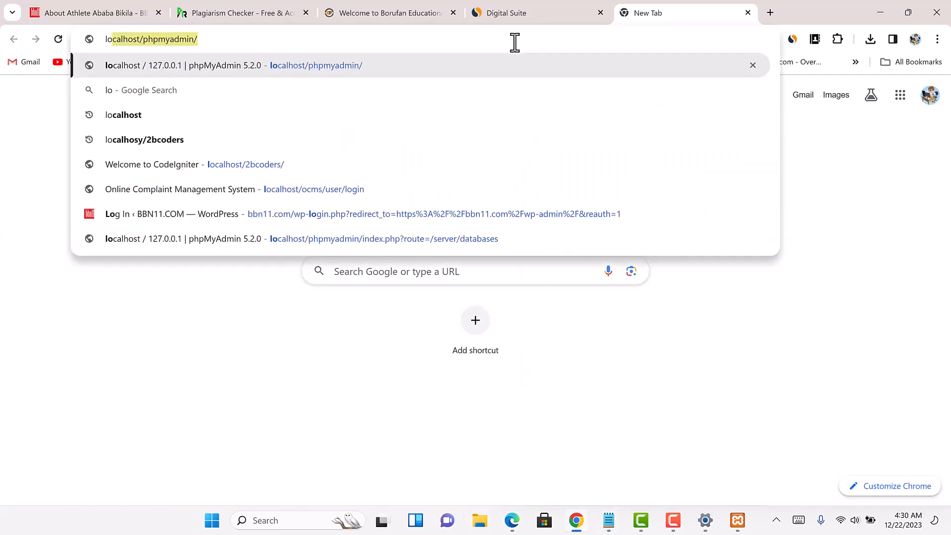
# Switch to Chrome, open localhost/phpmyadmin/, and load localhost/ in the same tab to view the XAMPP welcome page
pyautogui.press('Return')
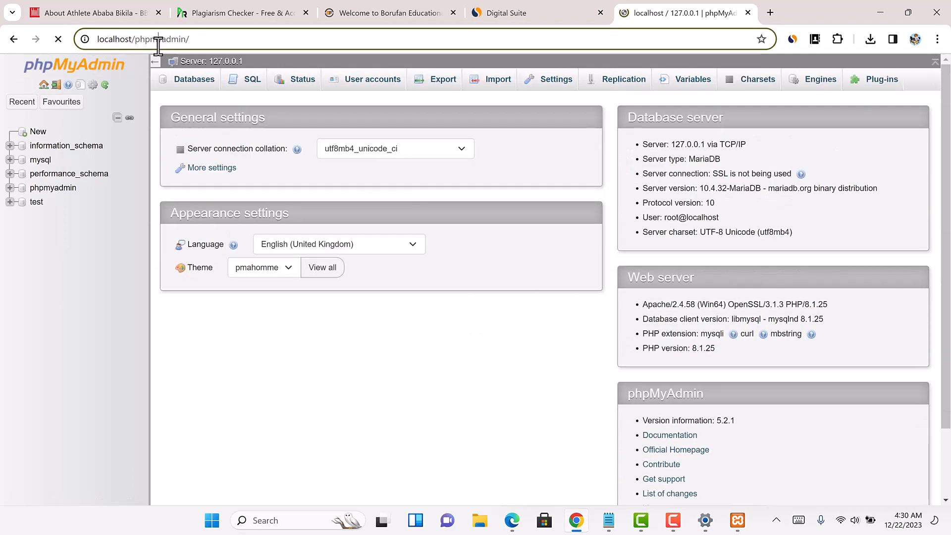
pyautogui.click(158, 46)
pyautogui.write('localhost//')
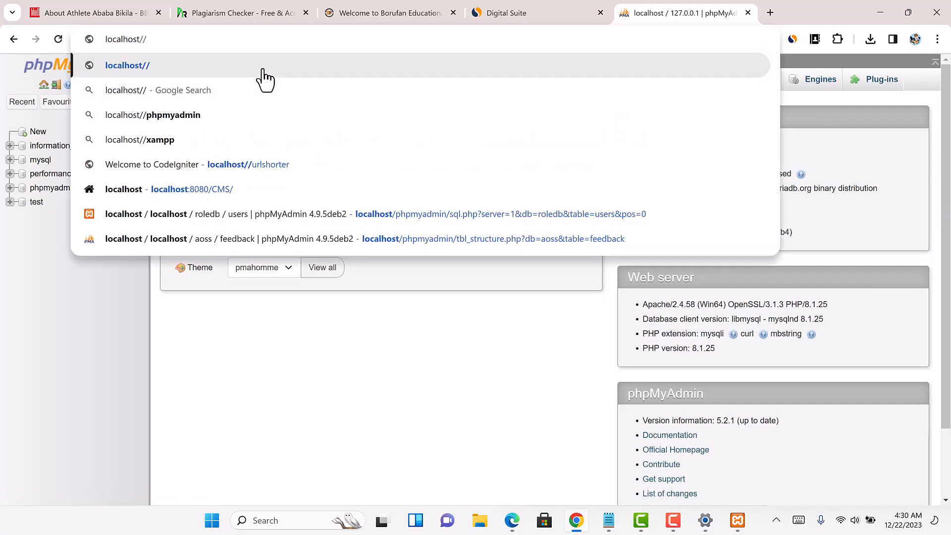
pyautogui.press('BackSpace')
pyautogui.press('Return')
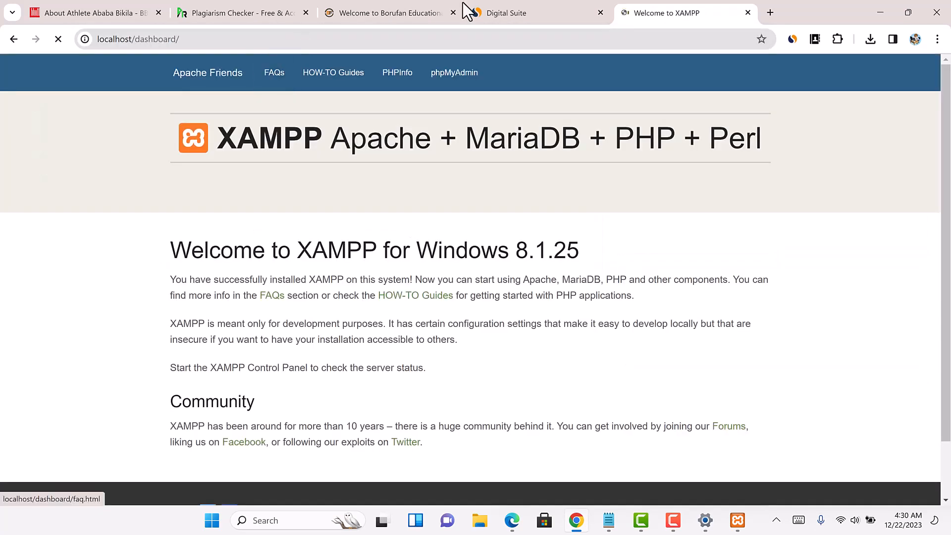
pyautogui.scroll(-2, 479, 294)
pyautogui.scroll(2, 395, 347)
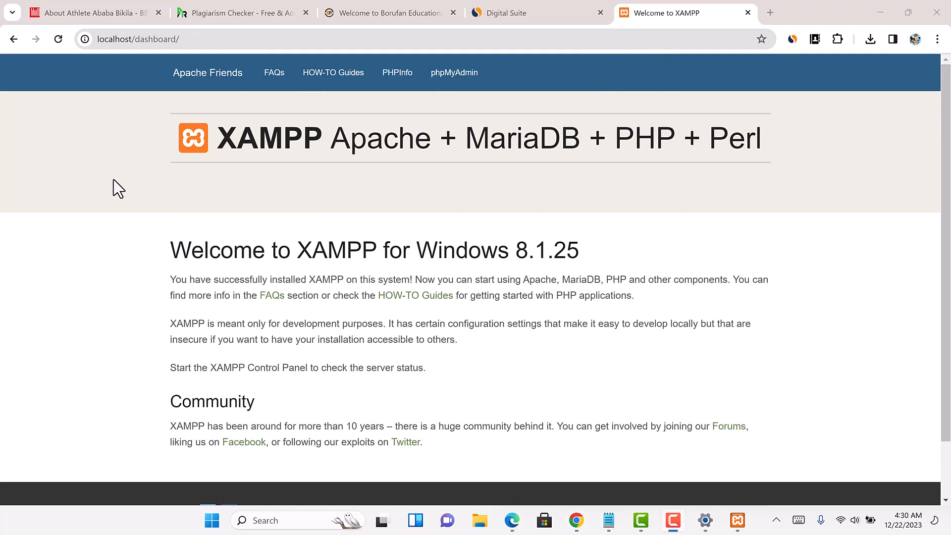
# Open phpMyAdmin from the XAMPP dashboard and show its Databases page with "admin" as the new database name
pyautogui.click(452, 74)
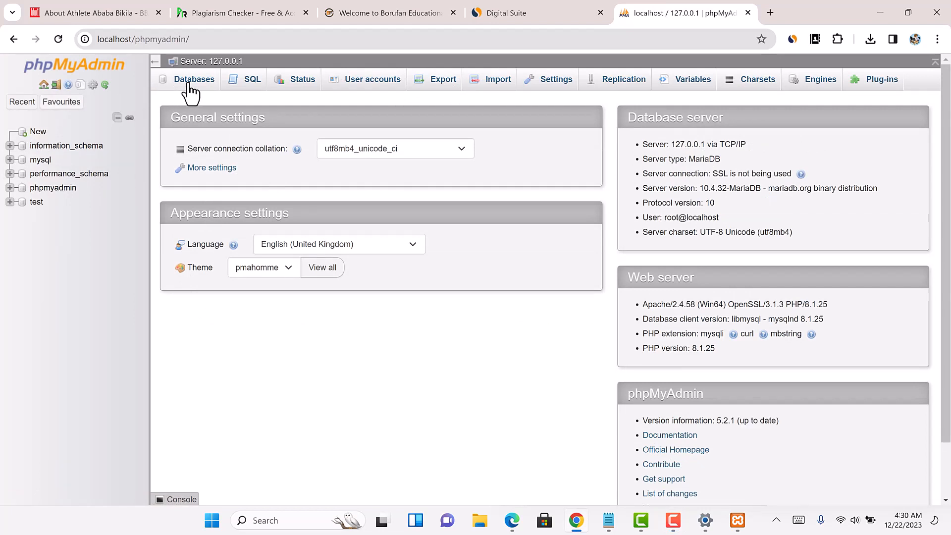
pyautogui.click(195, 88)
pyautogui.write('admin')
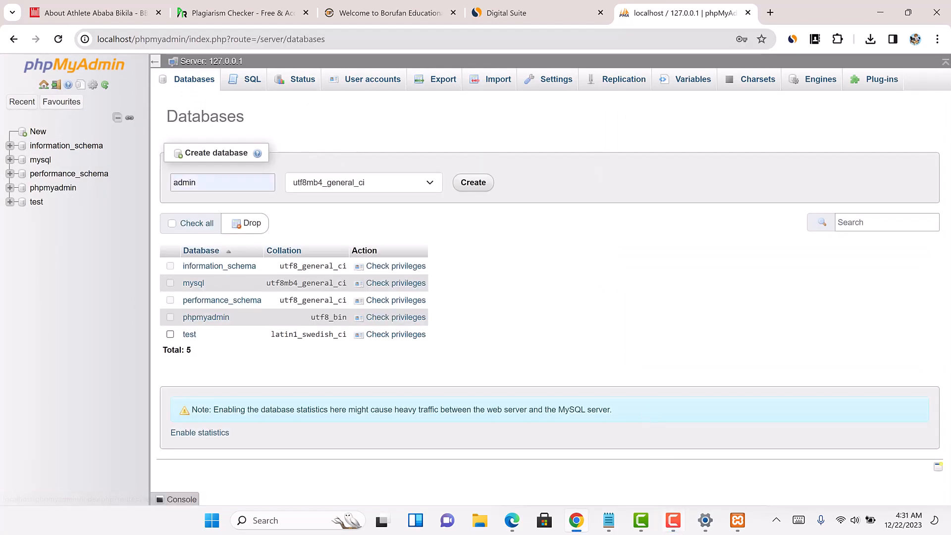
# Return to the Notepad notes and add a closing line starting "Thank you for wat" below "Lates start"
pyautogui.click(610, 518)
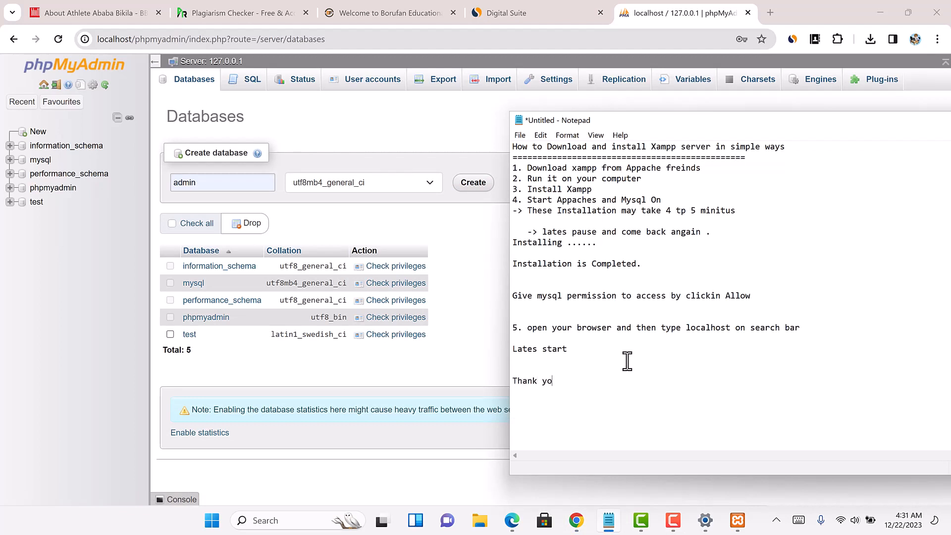
pyautogui.write('wat')
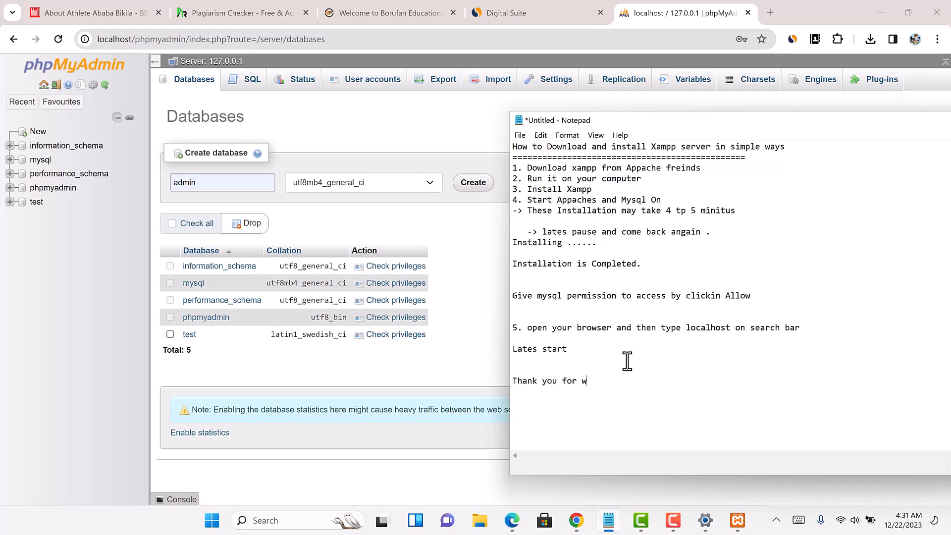